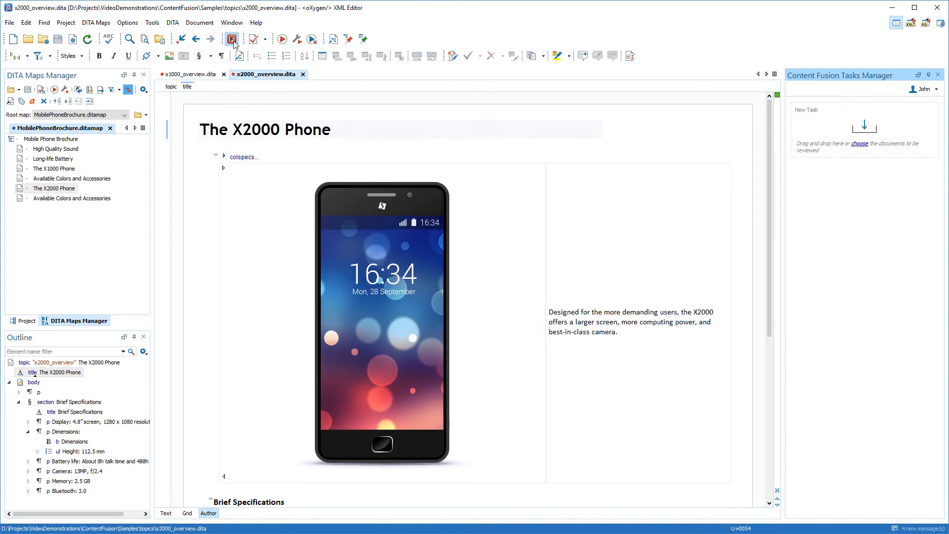
# Create and upload a review task for the X1000 Phone and X2000 Phone topics, summarized "[X Phone - Task 1] X1000 and X2000 specs review".
pyautogui.click(55, 168)
pyautogui.keyDown('ctrl'); pyautogui.click(58, 188); pyautogui.keyUp('ctrl')
pyautogui.moveTo(58, 170); pyautogui.dragTo(837, 116)
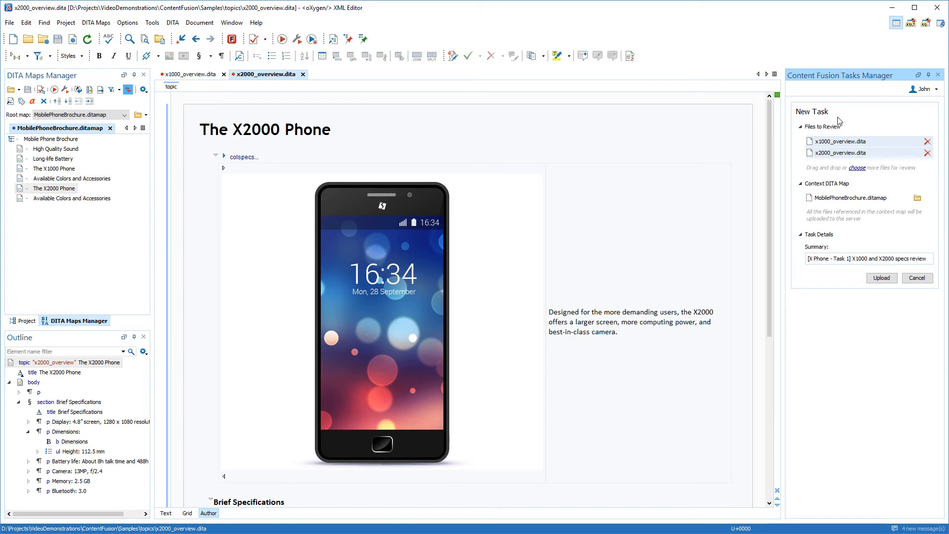
pyautogui.click(876, 278)
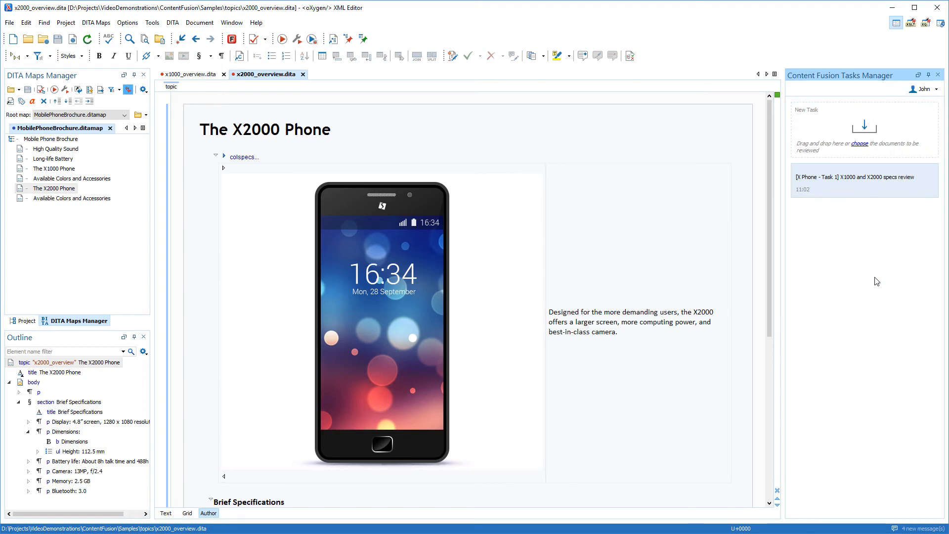
# Open the uploaded specs review task in Oxygen Content Fusion in the browser and copy its sharing link.
pyautogui.click(830, 181)
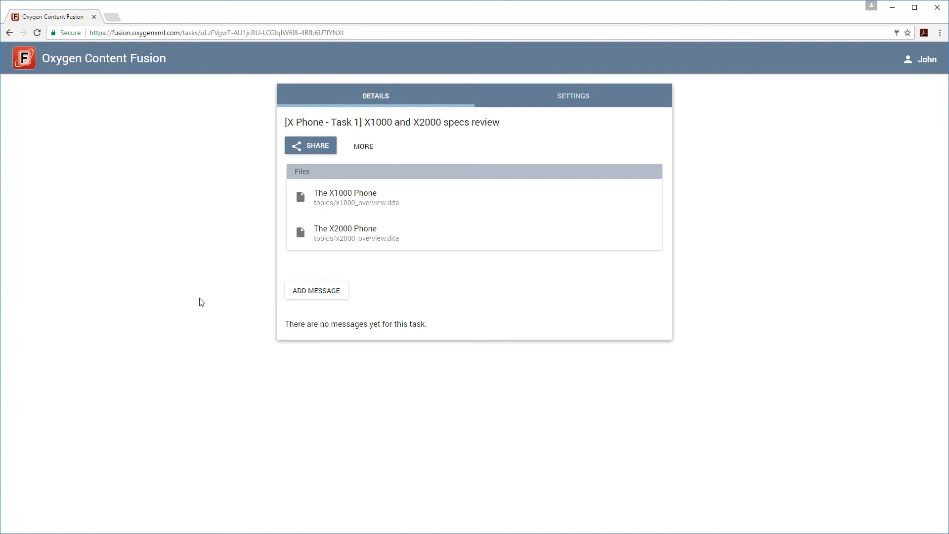
pyautogui.click(308, 147)
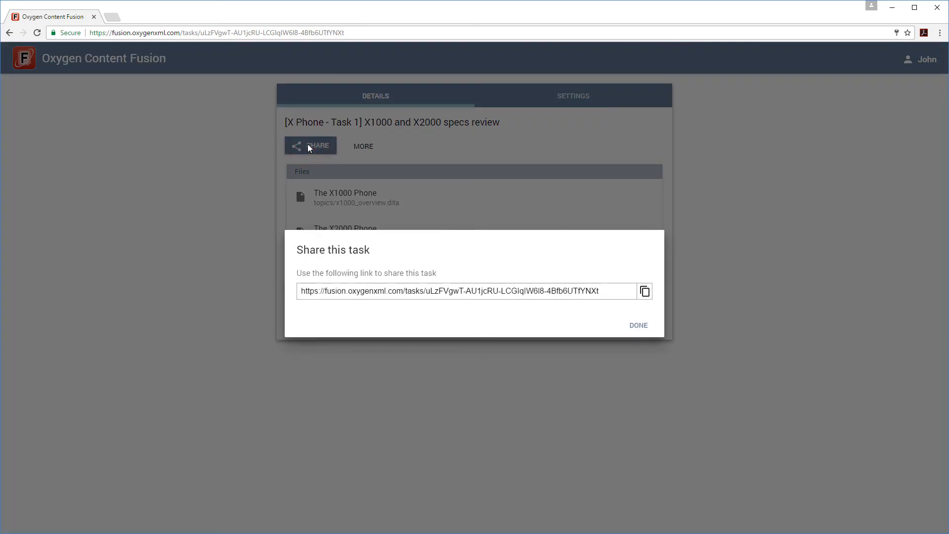
pyautogui.click(645, 291)
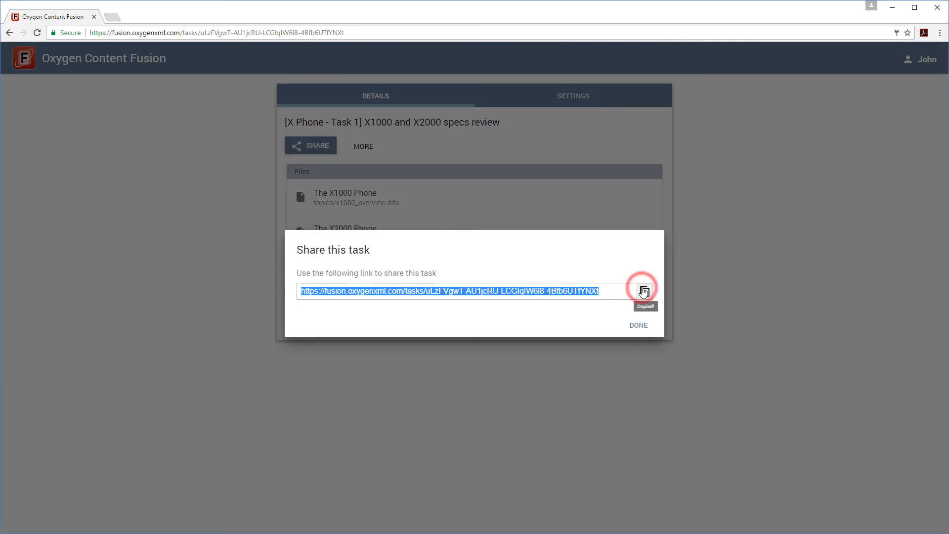
pyautogui.click(641, 326)
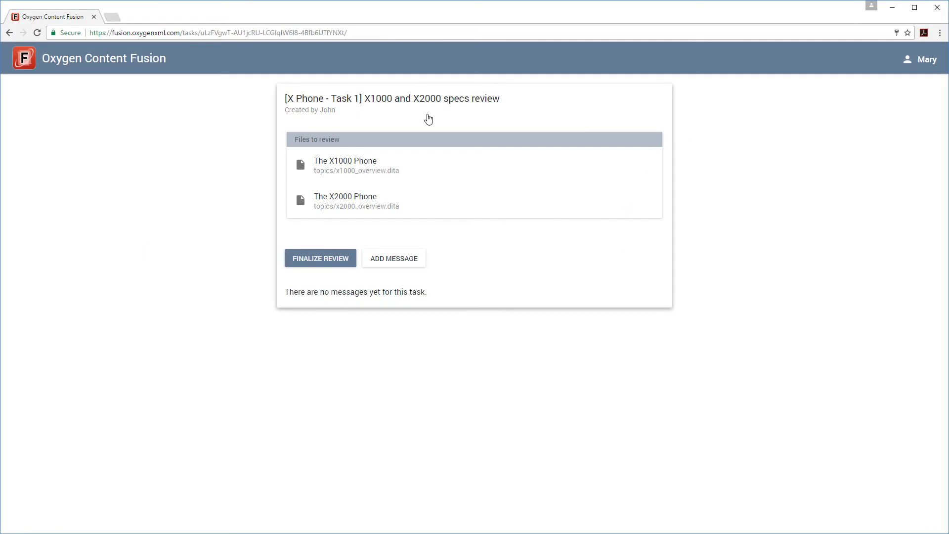
# Open The X1000 Phone from the shared task and change its height to 125 mm and thickness to 8.2 mm.
pyautogui.click(365, 161)
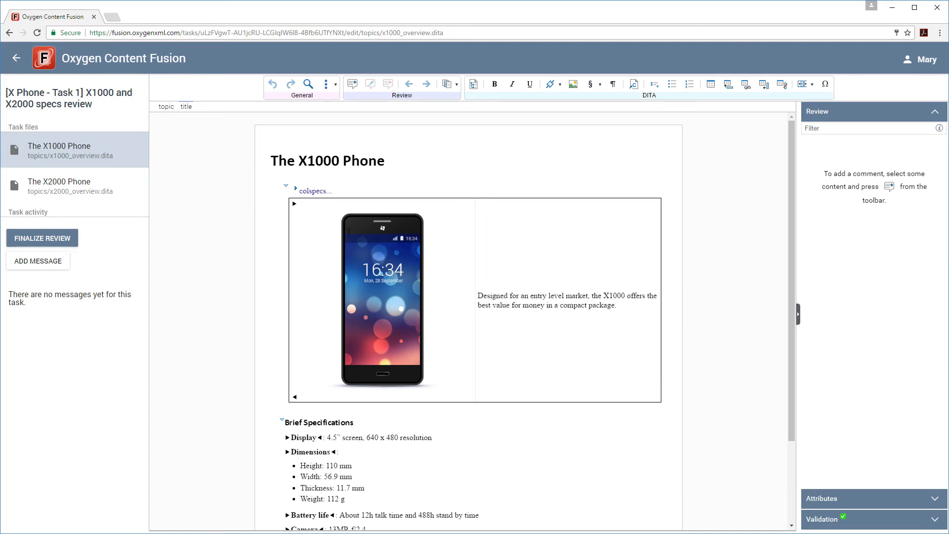
pyautogui.doubleClick(332, 465)
pyautogui.write('125')
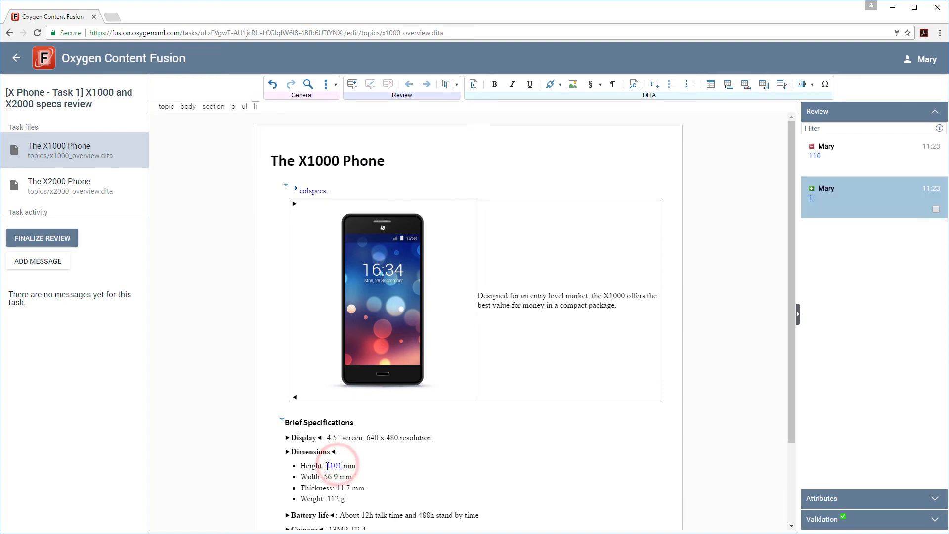
pyautogui.doubleClick(351, 486)
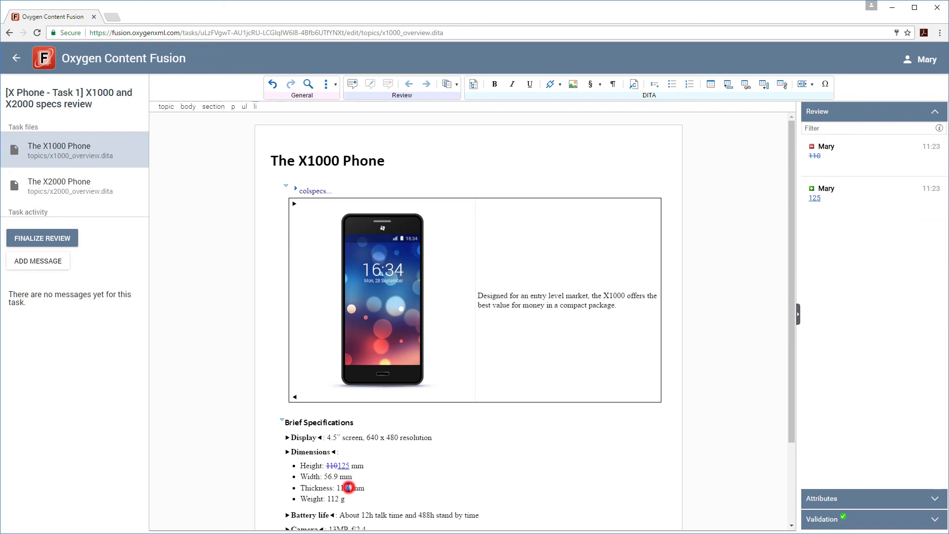
pyautogui.write('8.2')
# Add a comment on the X1000's Camera specification asking the task author to please double check these specs with a camera expert.
pyautogui.moveTo(788, 337); pyautogui.dragTo(788, 394)
pyautogui.moveTo(287, 426); pyautogui.dragTo(366, 427)
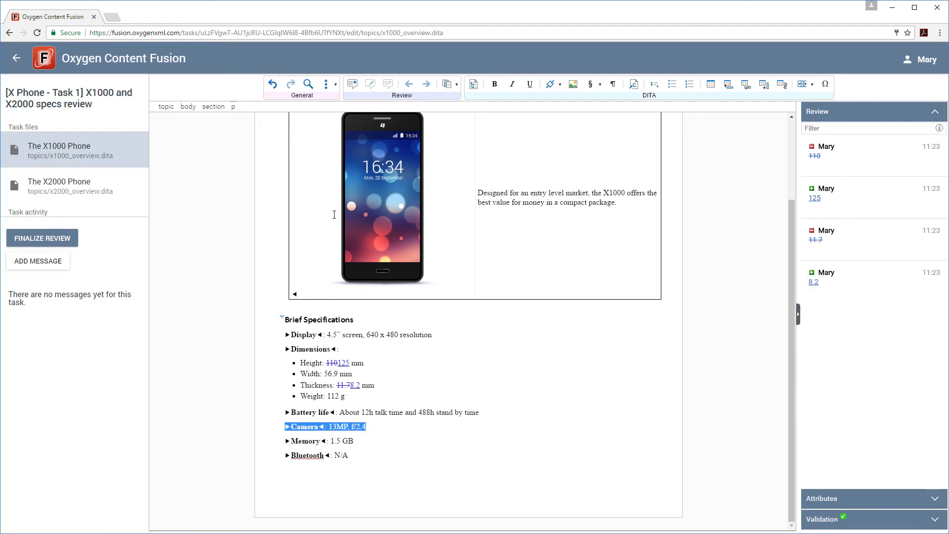
pyautogui.click(352, 85)
pyautogui.write('John, please double check these specs with a camera expert.')
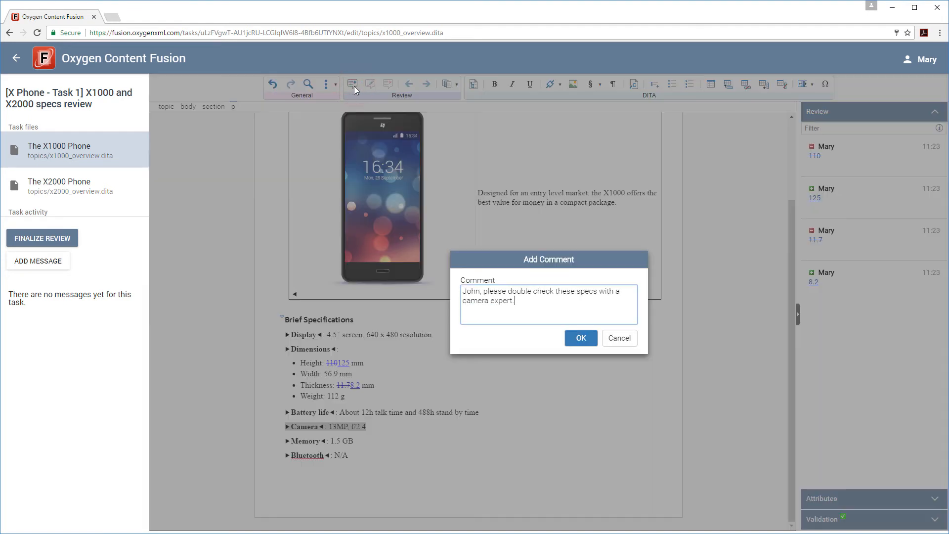
pyautogui.click(569, 337)
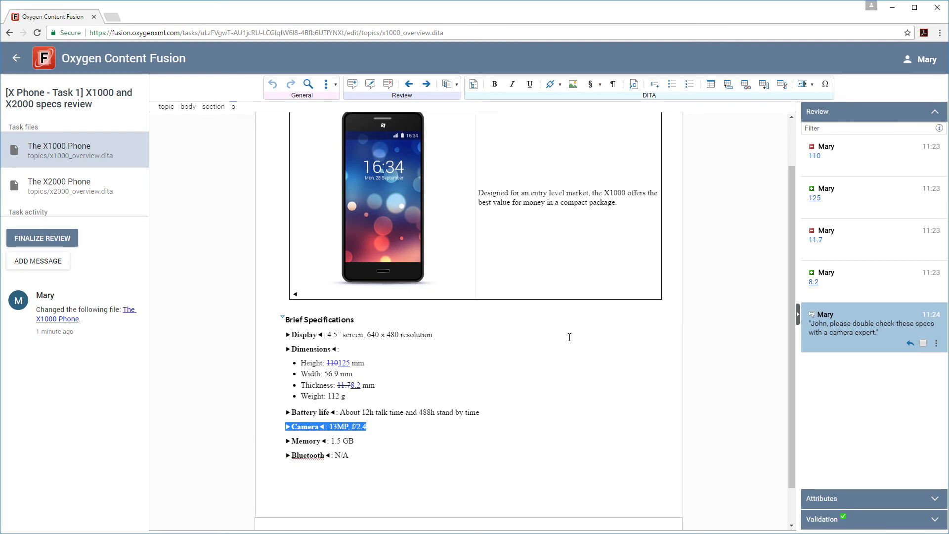
# In The X2000 Phone topic, change the width to 66 mm and the battery talk time to 13h.
pyautogui.click(39, 194)
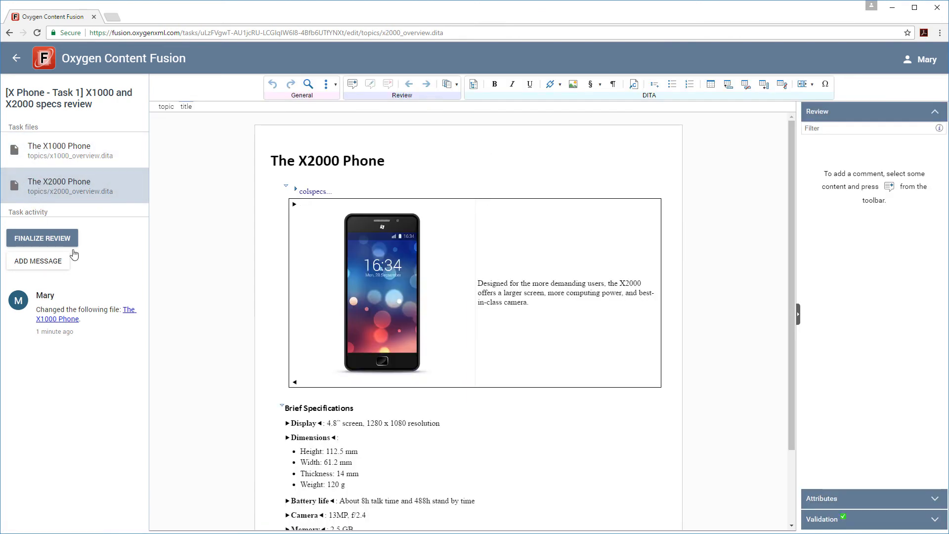
pyautogui.doubleClick(330, 462)
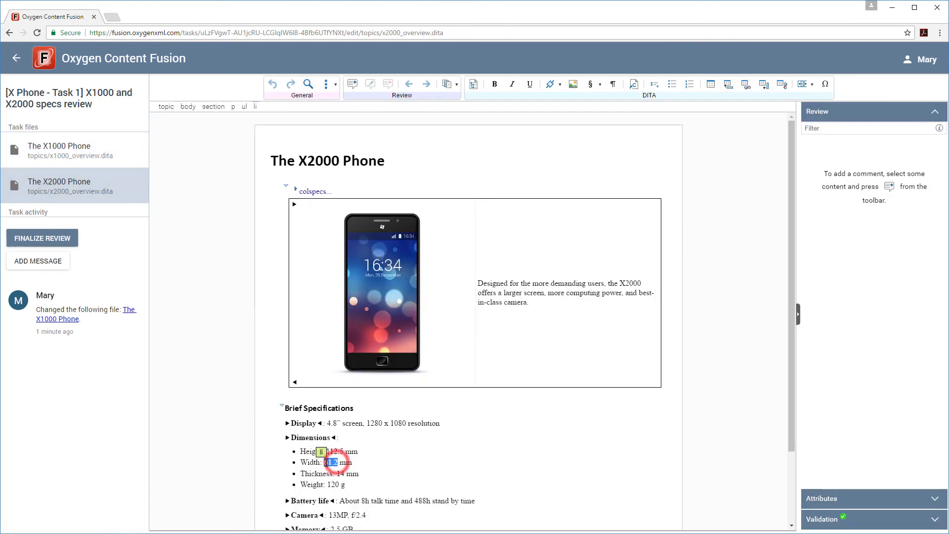
pyautogui.write('66')
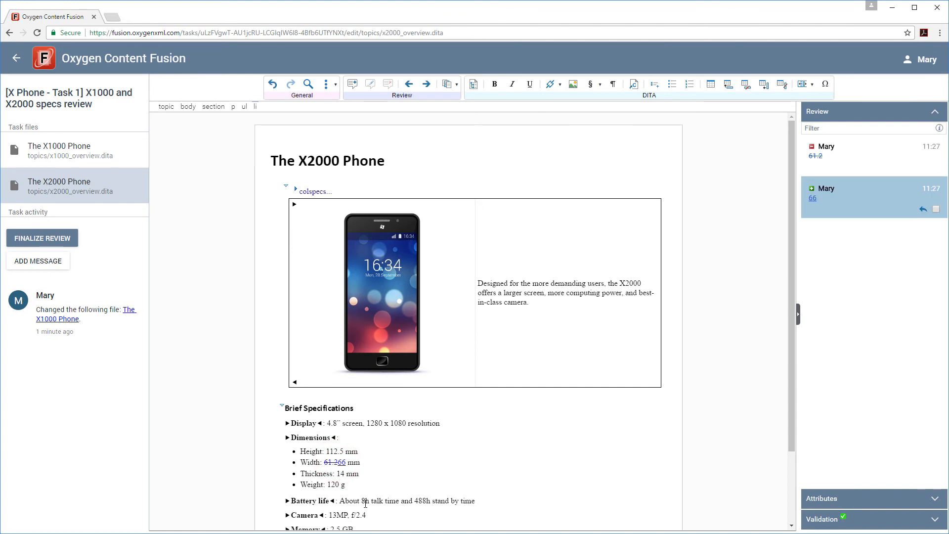
pyautogui.click(364, 503)
pyautogui.press('BackSpace')
pyautogui.write('13')
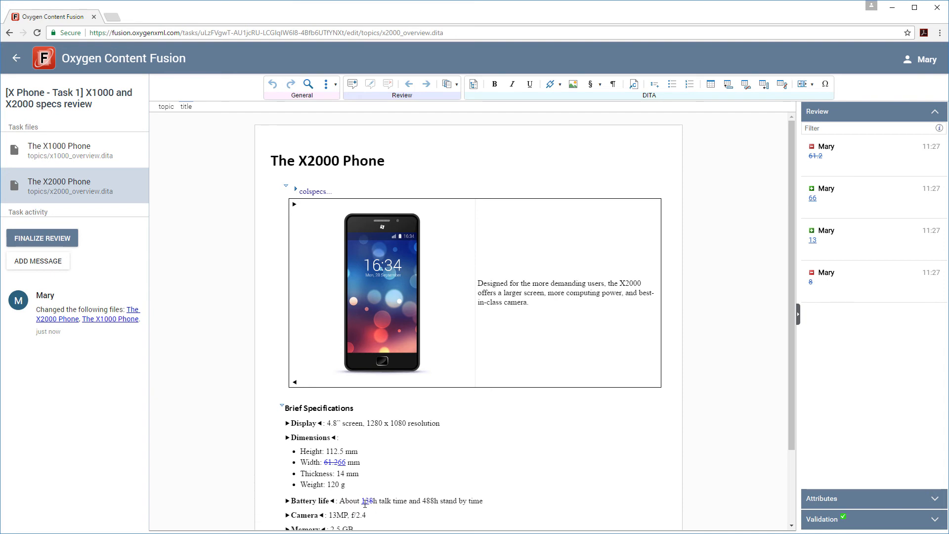
# Finalize the review with the status "Finished reviewing all documents" and no extra details.
pyautogui.click(24, 241)
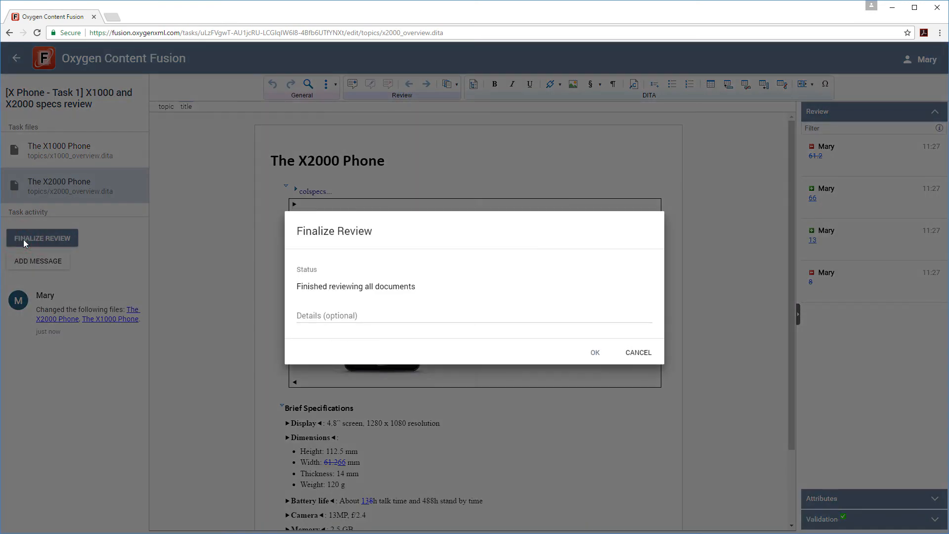
pyautogui.click(607, 353)
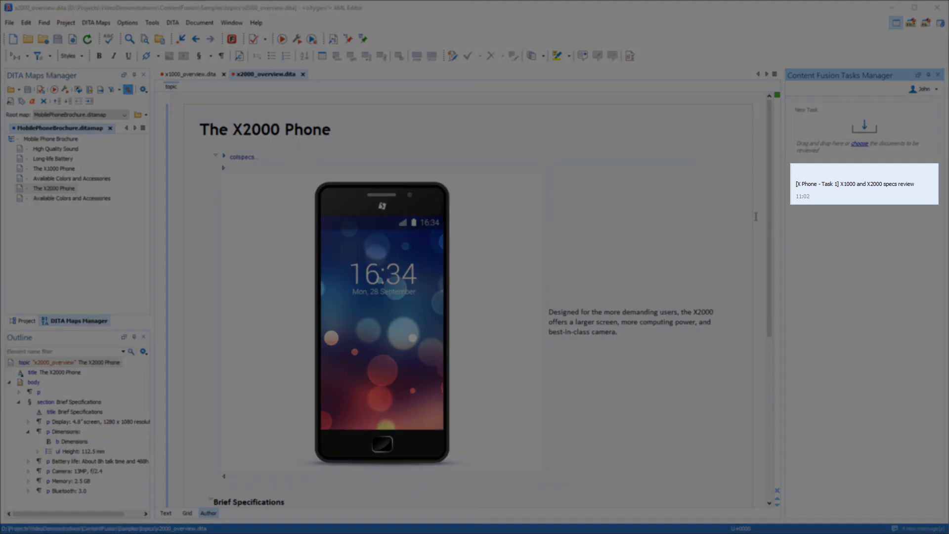
# Back in Oxygen XML Editor, open the task's page, then get the reviewer's changes and merge them into both overview topics.
pyautogui.moveTo(816, 196)
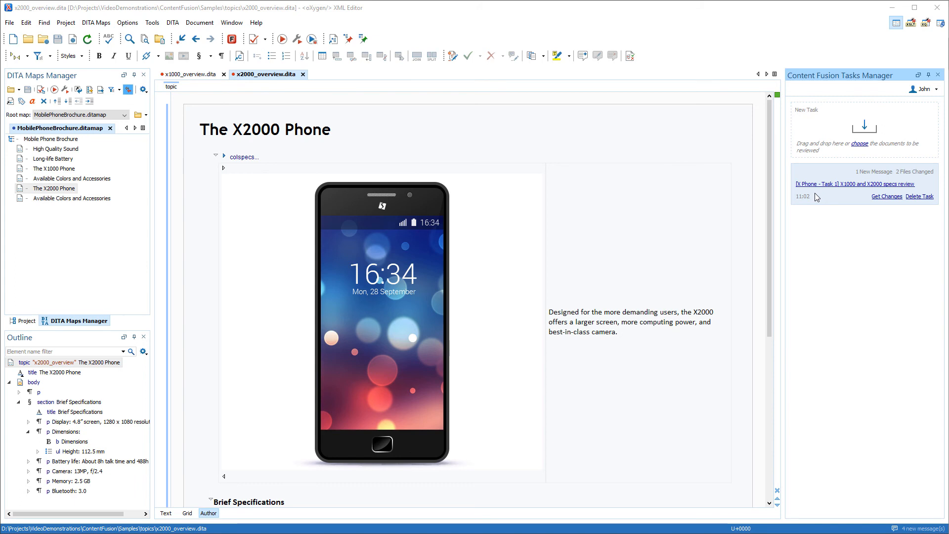
pyautogui.click(823, 184)
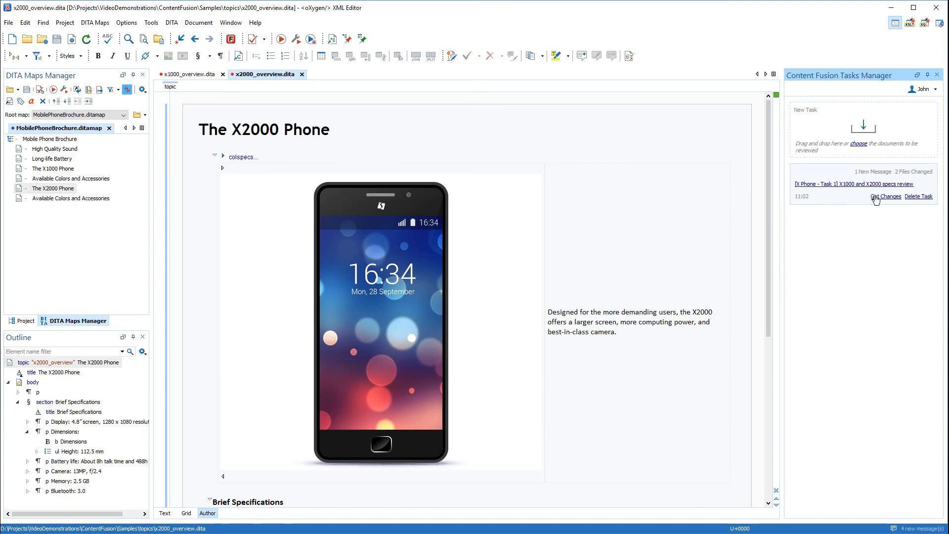
pyautogui.click(885, 198)
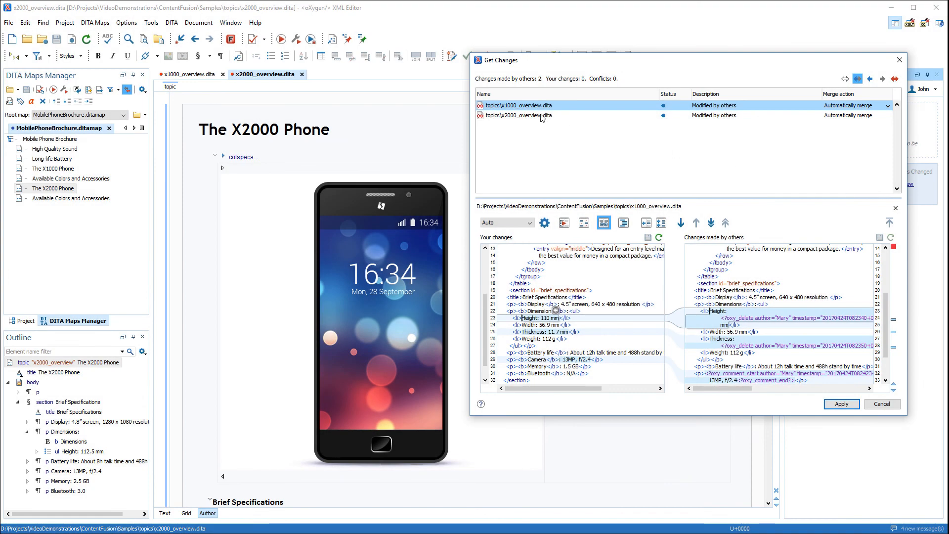
pyautogui.click(543, 117)
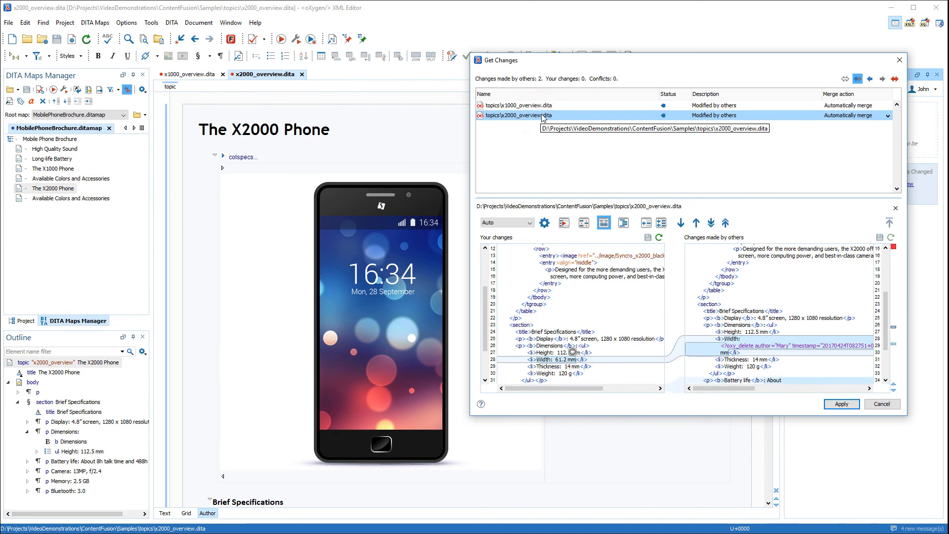
pyautogui.click(837, 402)
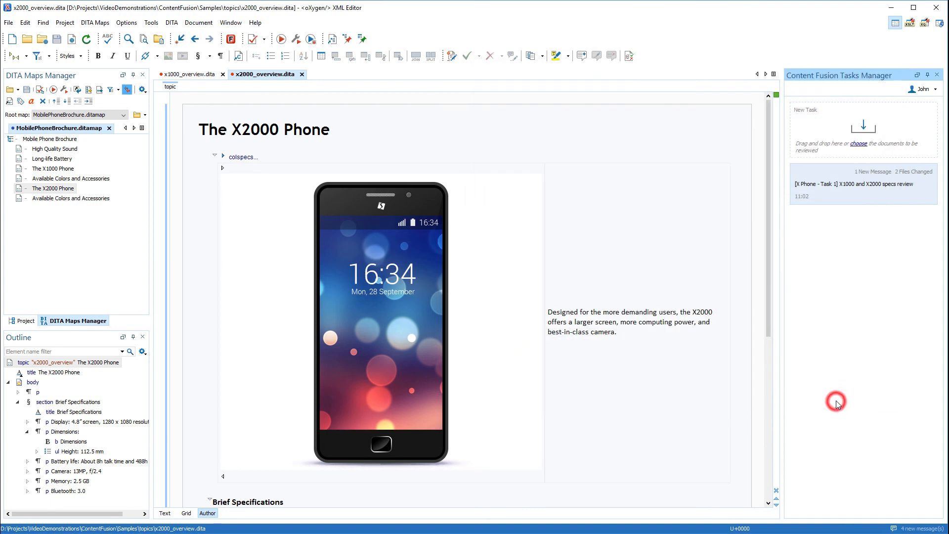
pyautogui.moveTo(770, 312); pyautogui.dragTo(774, 424)
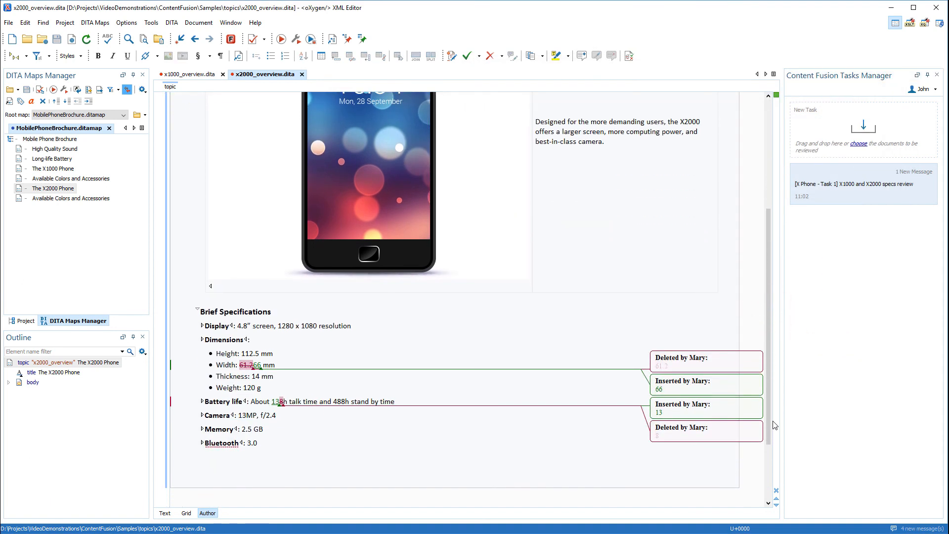
# In x1000_overview.dita, accept the tracked deletion and insertion on the Height value.
pyautogui.click(190, 74)
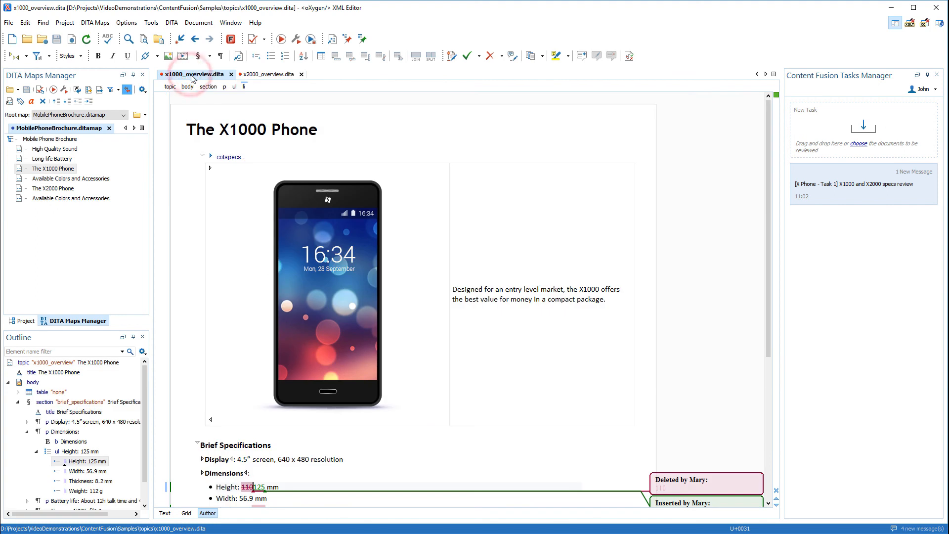
pyautogui.moveTo(766, 200)
pyautogui.mouseDown()
pyautogui.moveTo(770, 345)
pyautogui.moveTo(779, 349)
pyautogui.mouseUp()
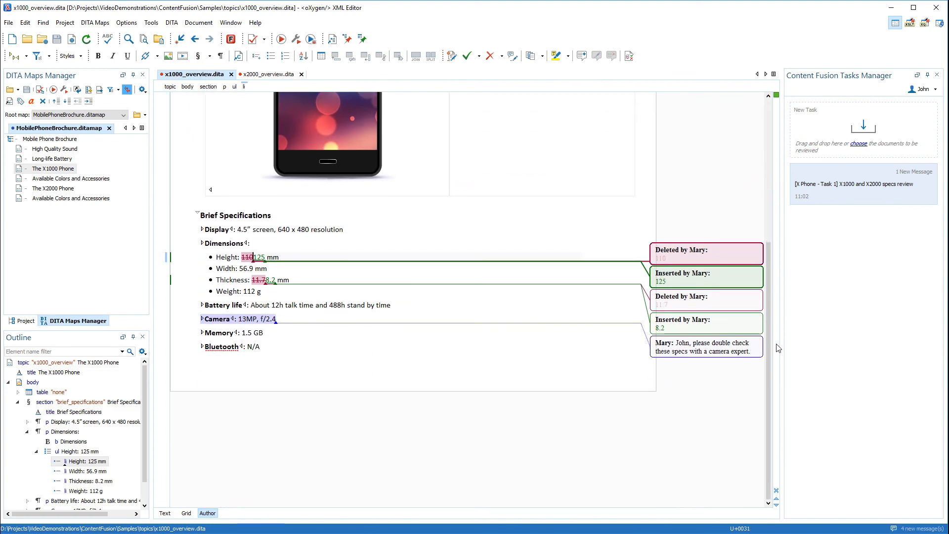
pyautogui.rightClick(727, 255)
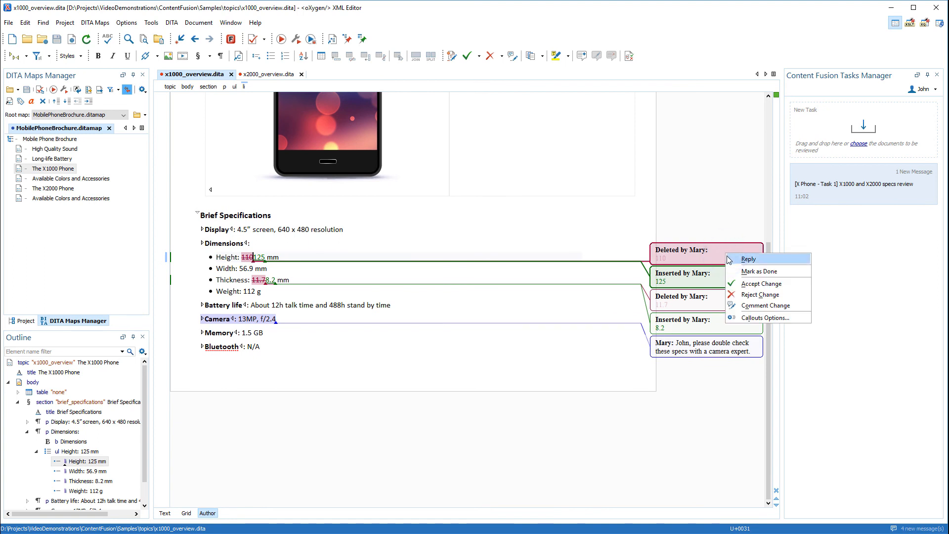
pyautogui.click(749, 283)
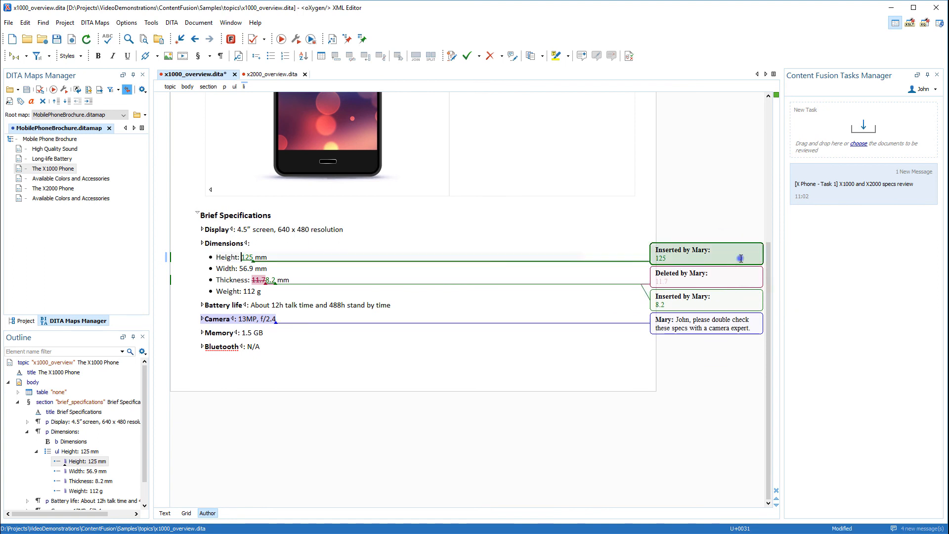
pyautogui.rightClick(740, 257)
pyautogui.click(760, 289)
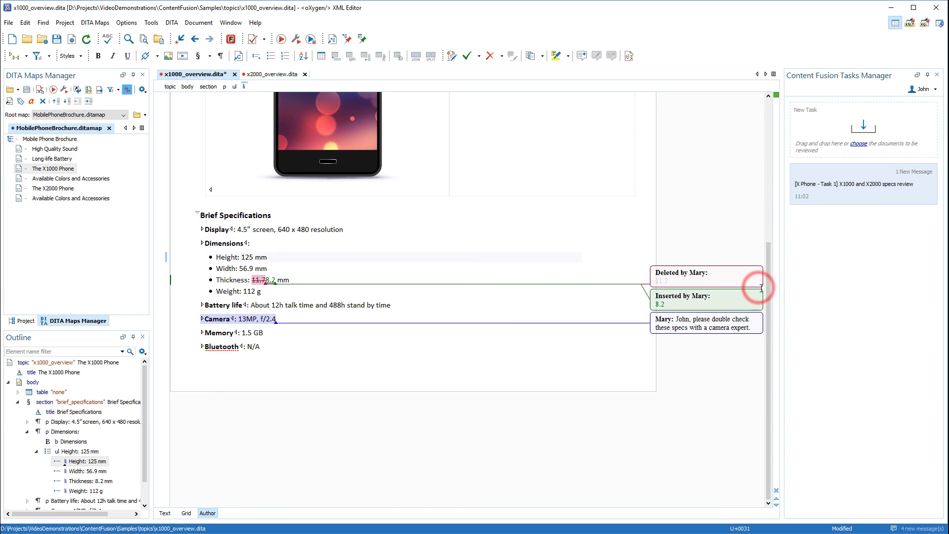
# Accept the tracked deletion and insertion on the Thickness value in x1000_overview.dita.
pyautogui.rightClick(750, 274)
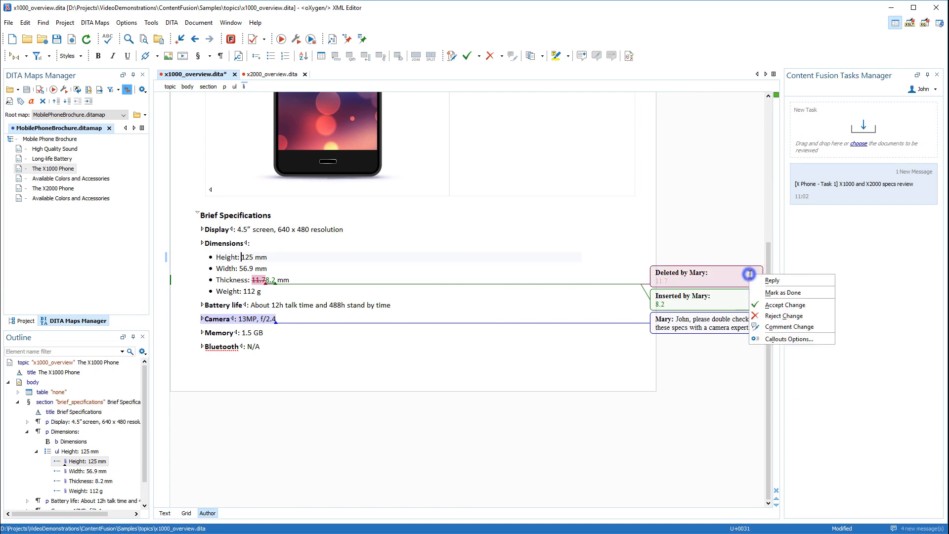
pyautogui.click(767, 305)
pyautogui.rightClick(749, 282)
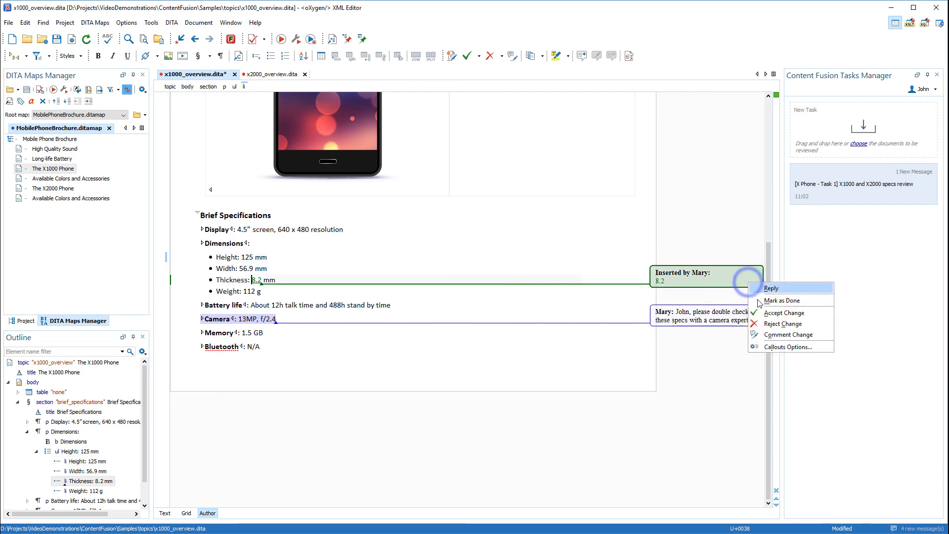
pyautogui.click(769, 313)
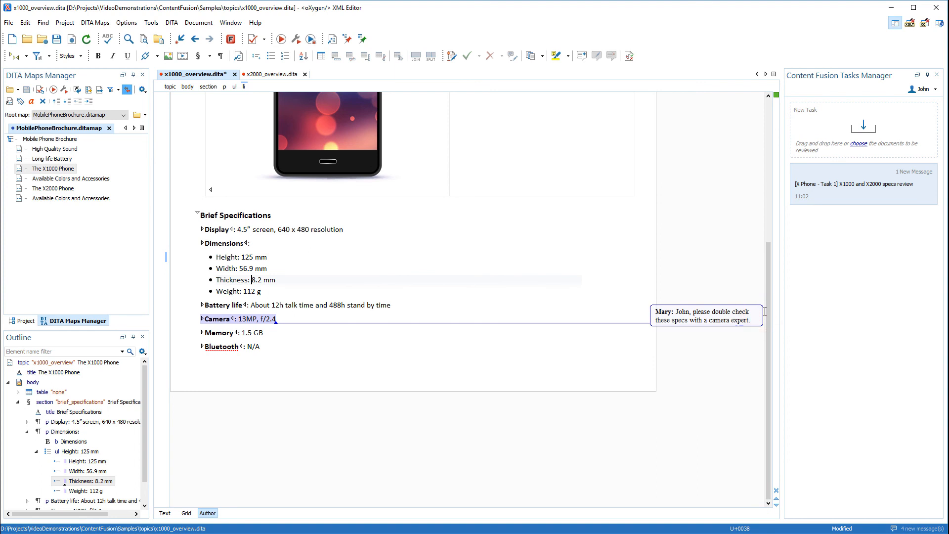